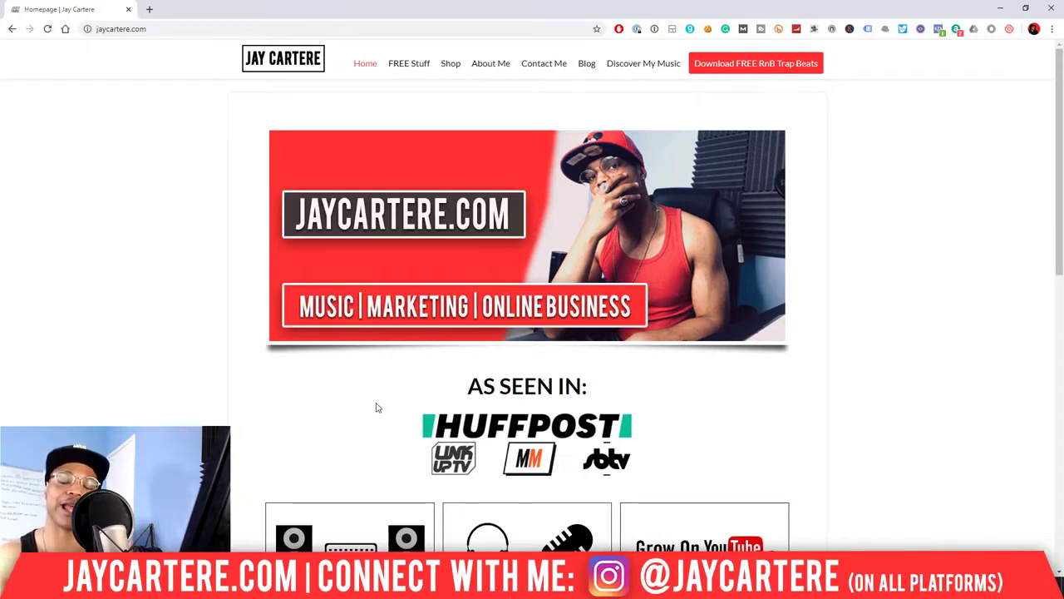
Switch from the browser to FL Studio and dismiss the error about reading the FLP file
left_click(1000, 8)
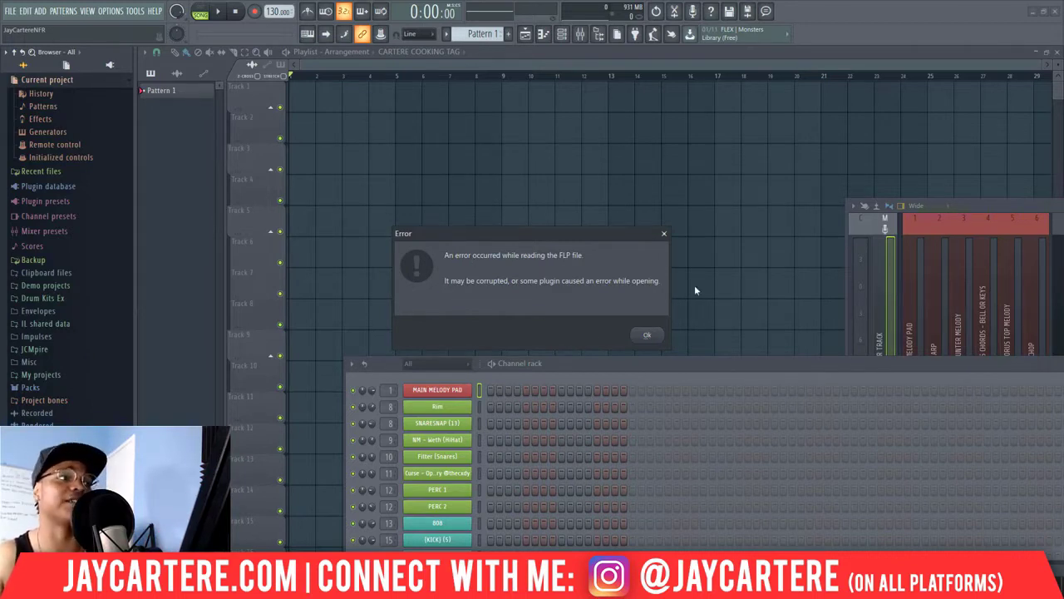
left_click(663, 234)
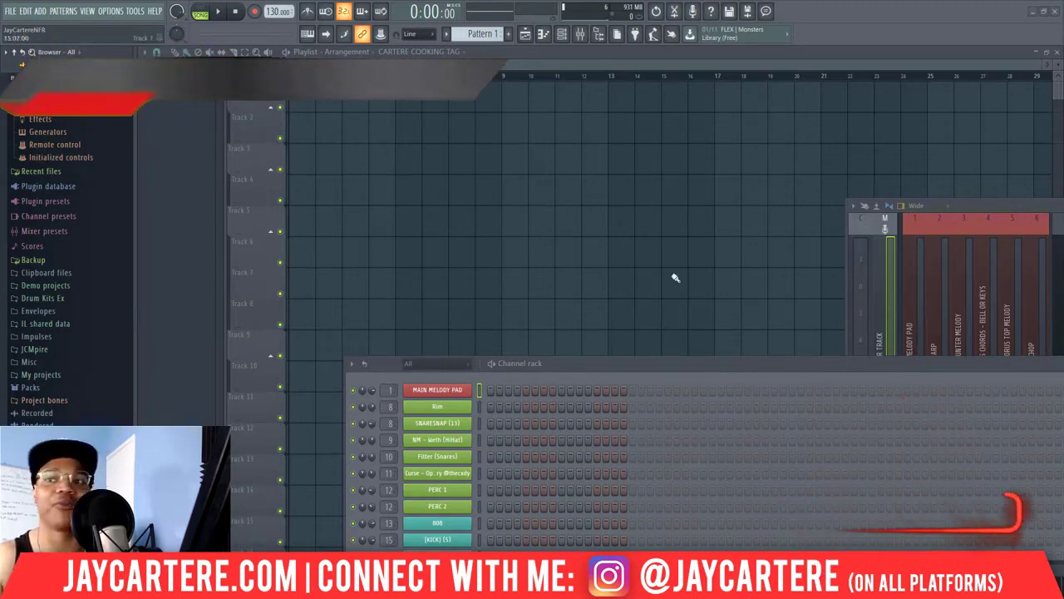
Open File Explorer and go to the Projects folder under Documents > Image-Line > FL Studio
key("super+e")
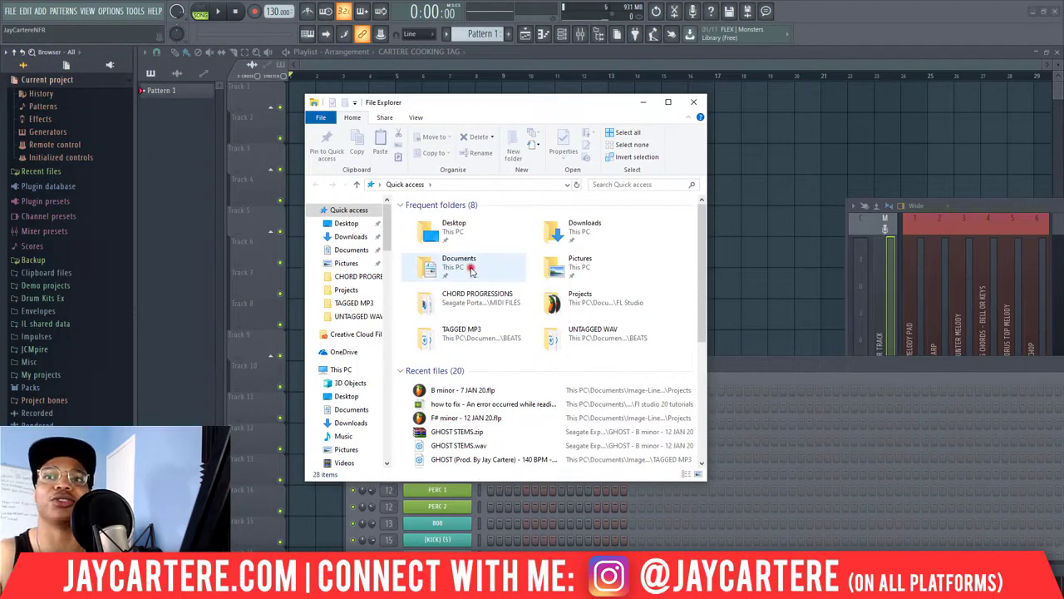
double_click(471, 272)
scroll(471, 341, "down", 6)
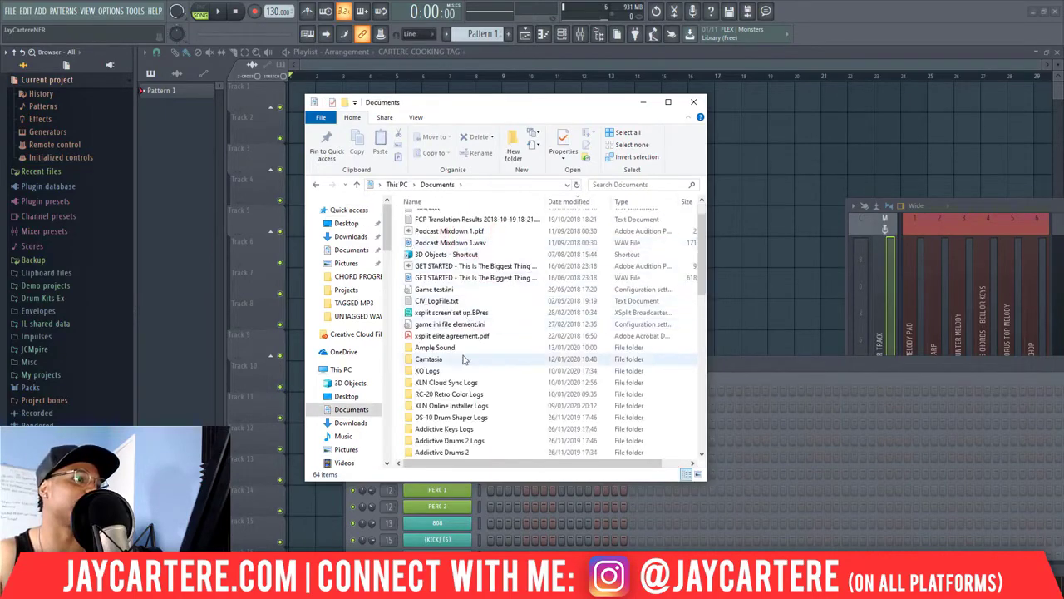
scroll(438, 289, "down", 1)
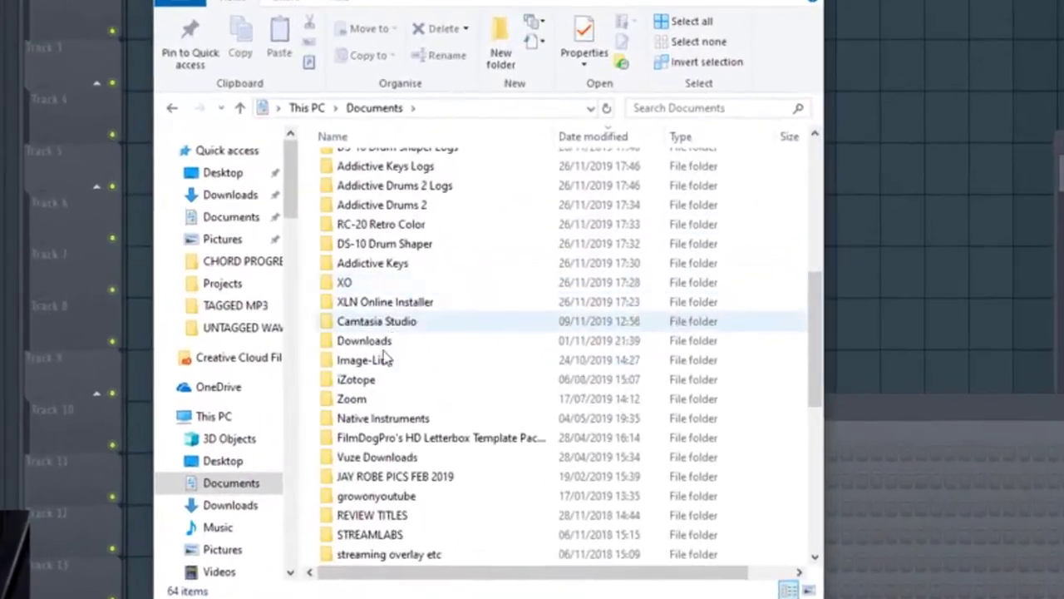
double_click(399, 349)
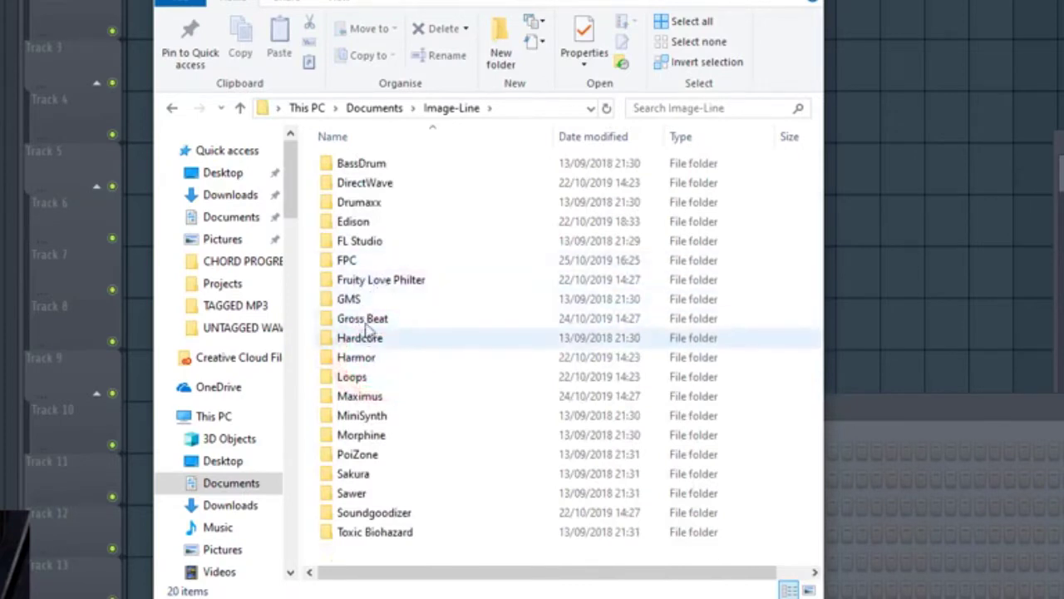
double_click(380, 240)
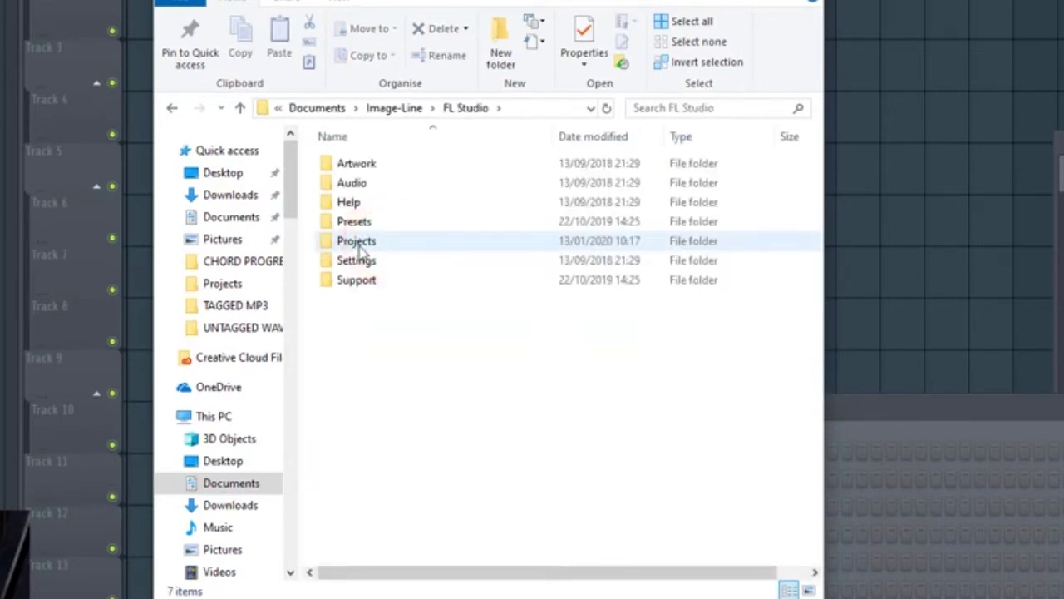
double_click(360, 245)
Find the Backup folder among the project files and open it
scroll(381, 304, "down", 10)
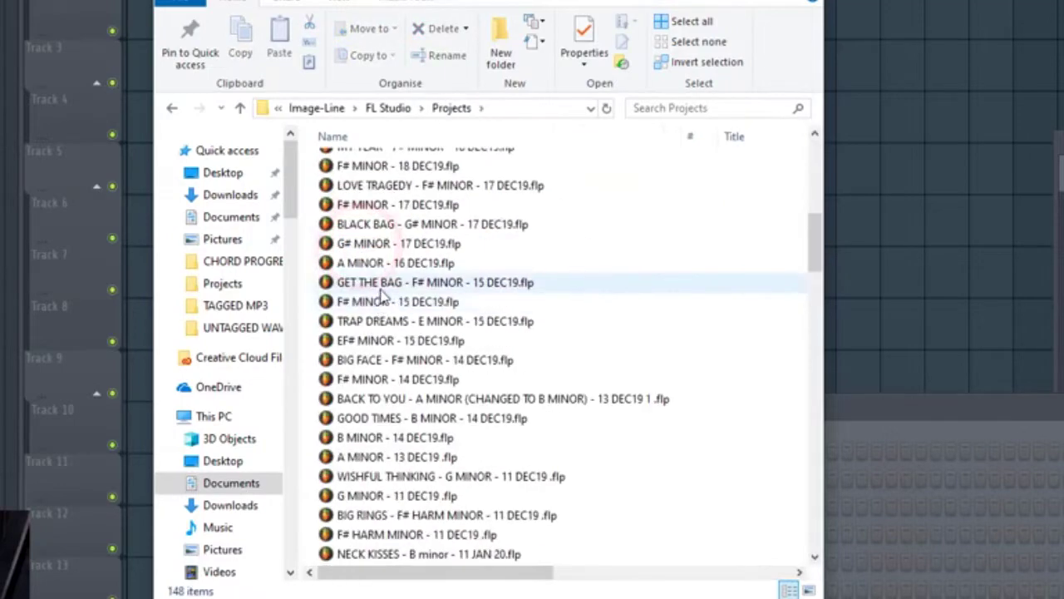
scroll(382, 295, "down", 6)
left_click_drag(815, 290, 855, 557)
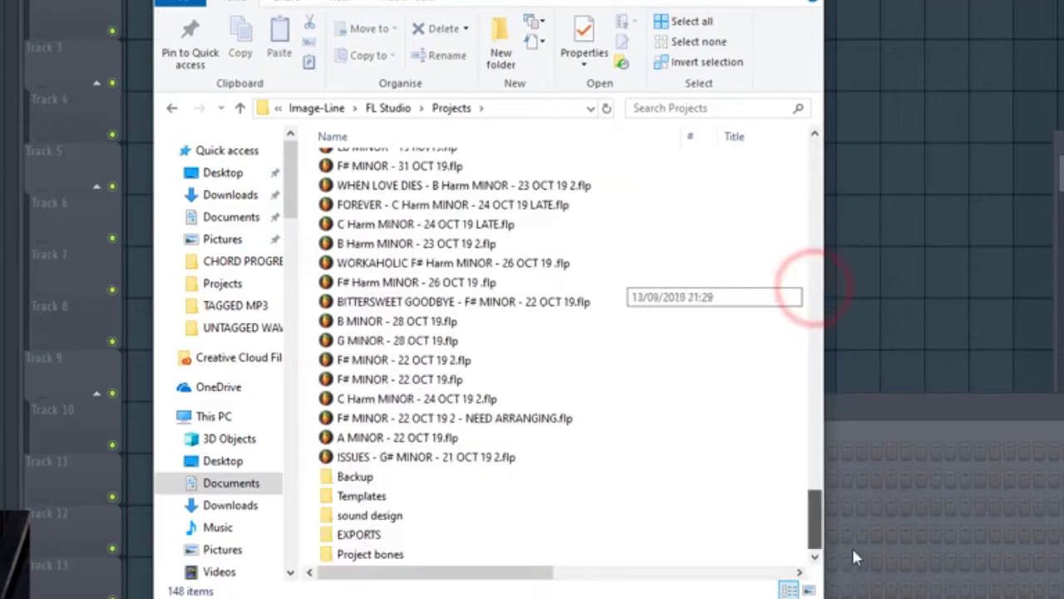
double_click(391, 477)
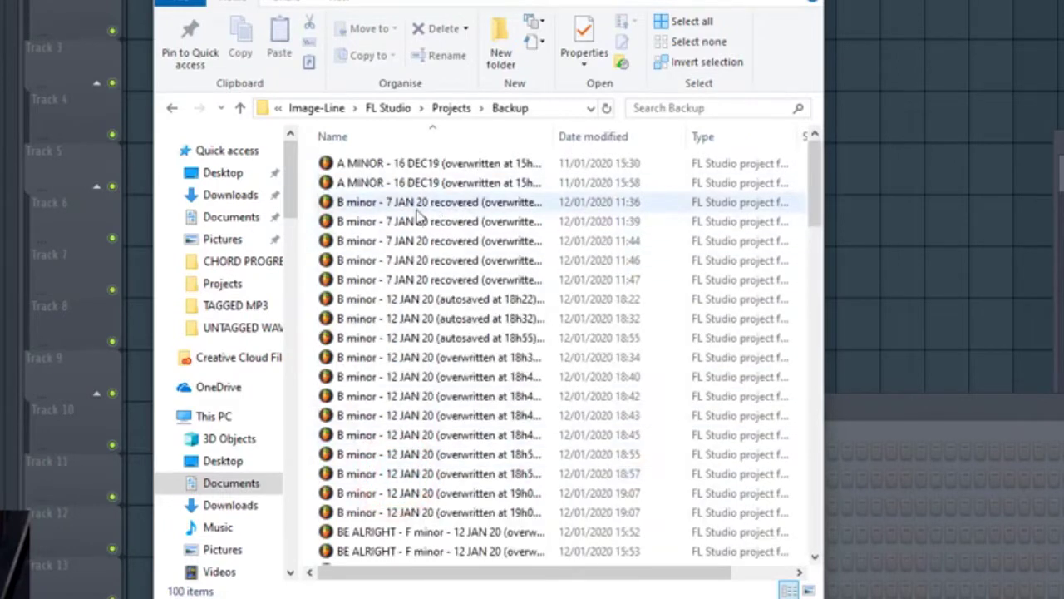
Look through the autosaved and overwritten project versions in the Backup folder
scroll(487, 299, "down", 1)
scroll(488, 298, "up", 1)
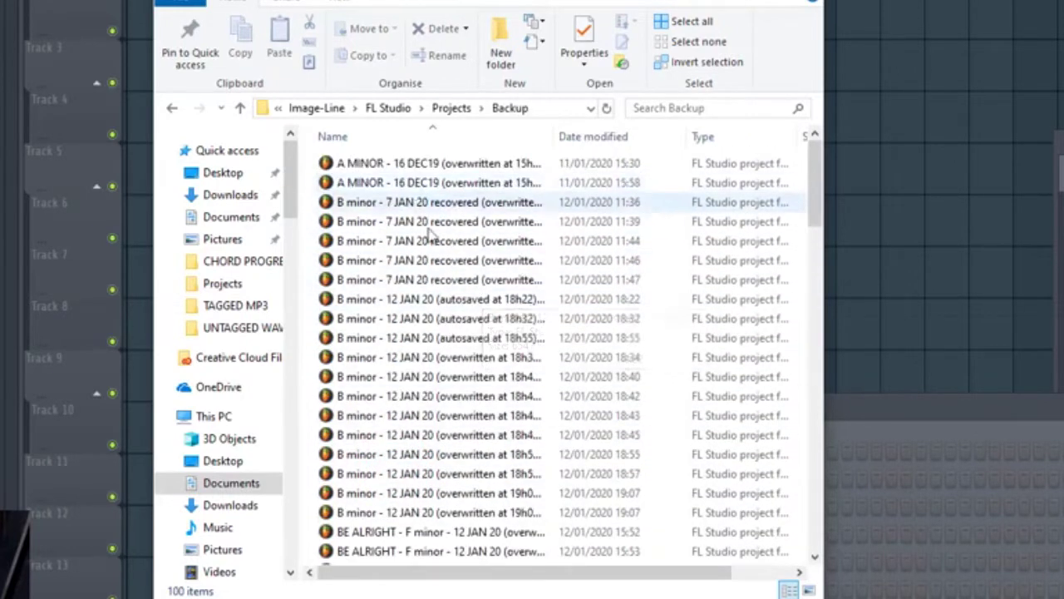
scroll(431, 322, "down", 20)
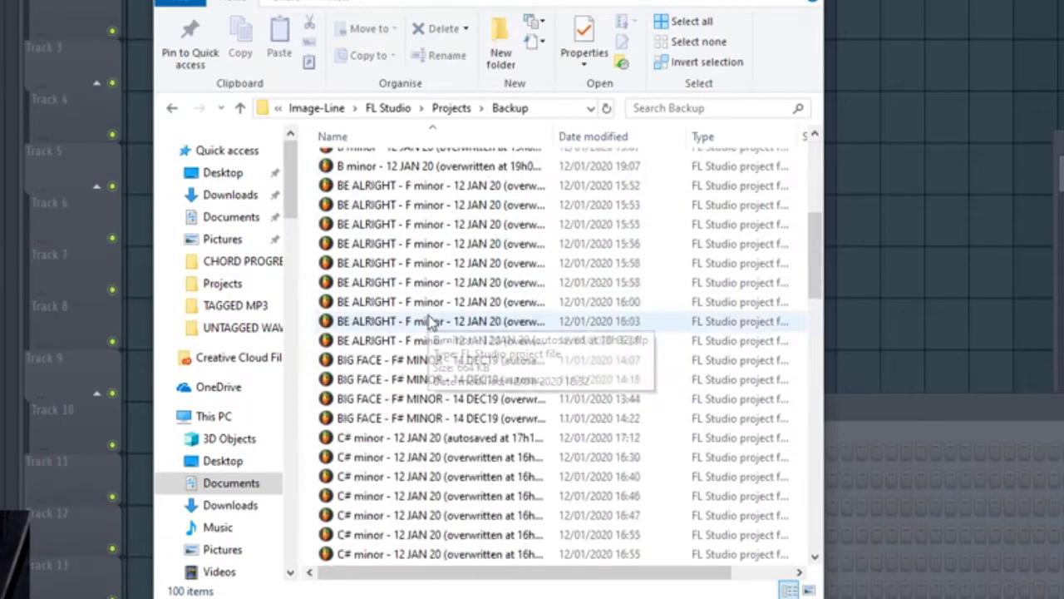
scroll(431, 323, "down", 5)
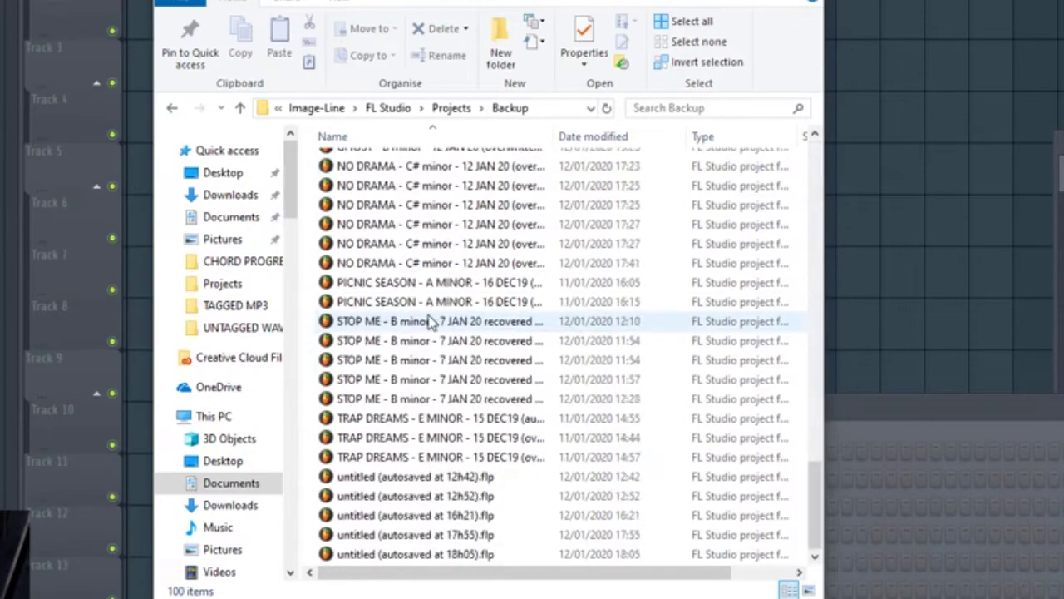
scroll(431, 323, "up", 20)
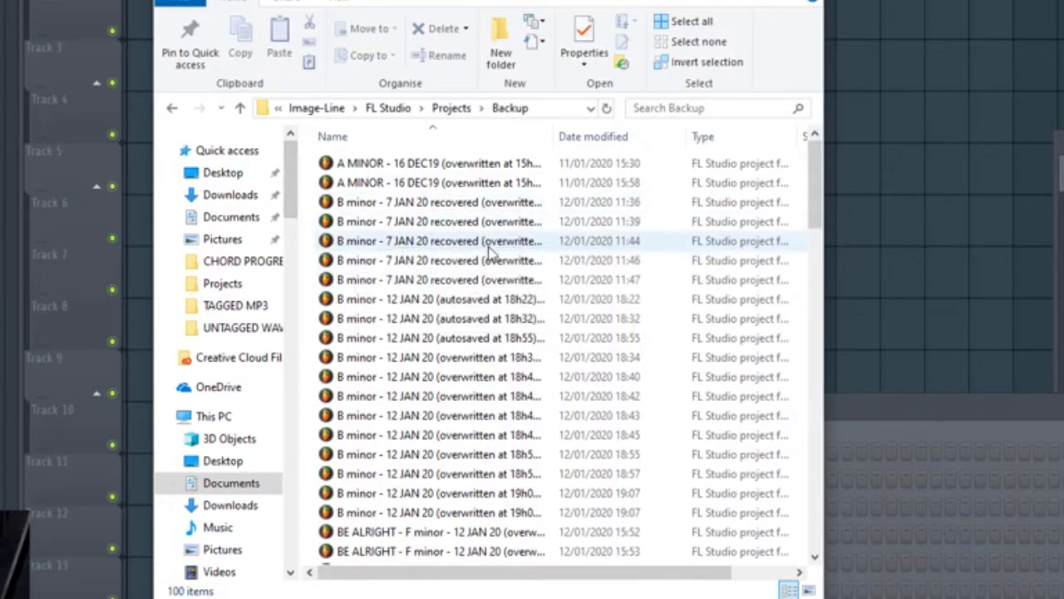
Open the "B minor - 7 JAN 20 recovered" backup dated 12/01/2020 11:36 in FL Studio
left_click(418, 207)
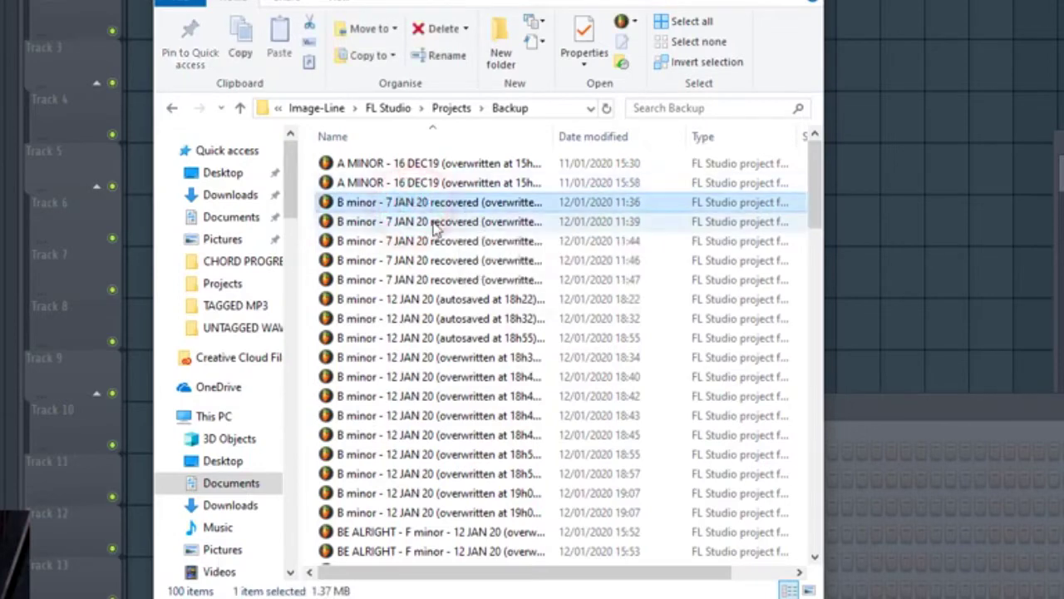
scroll(468, 281, "down", 20)
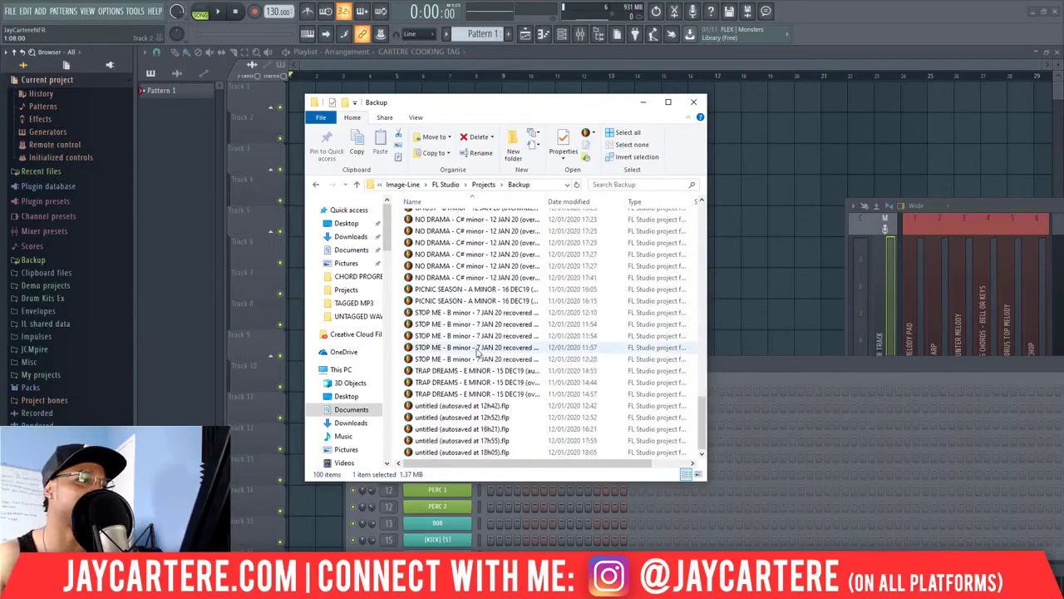
scroll(479, 353, "up", 10)
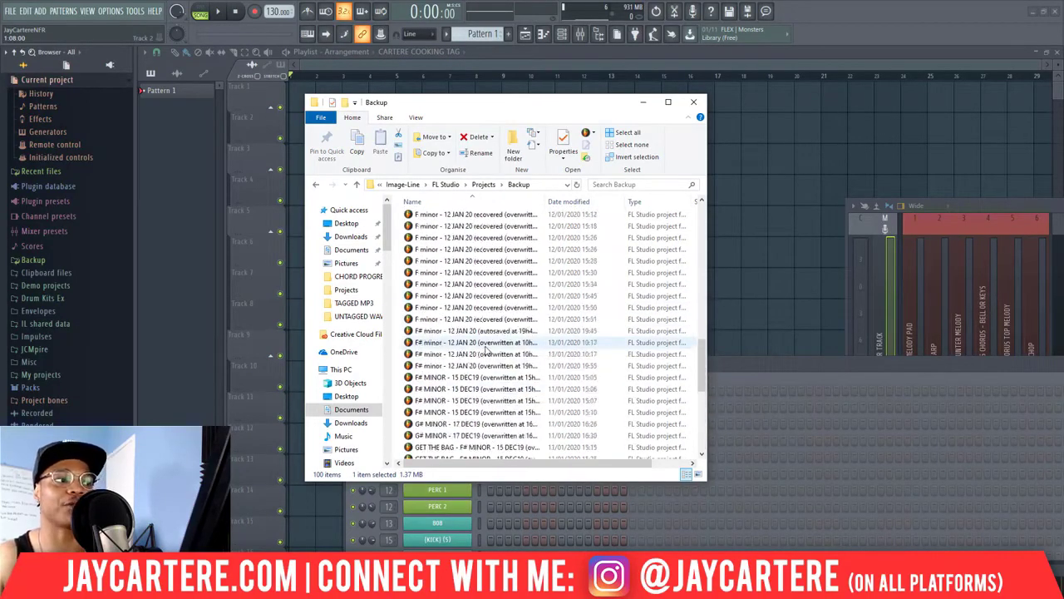
scroll(486, 350, "up", 10)
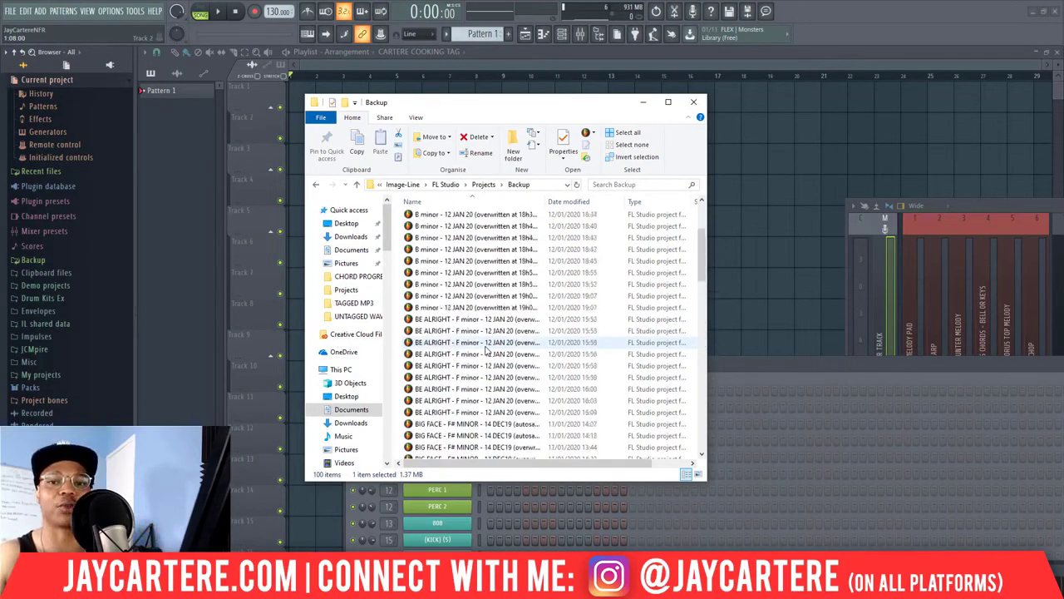
scroll(486, 351, "up", 1)
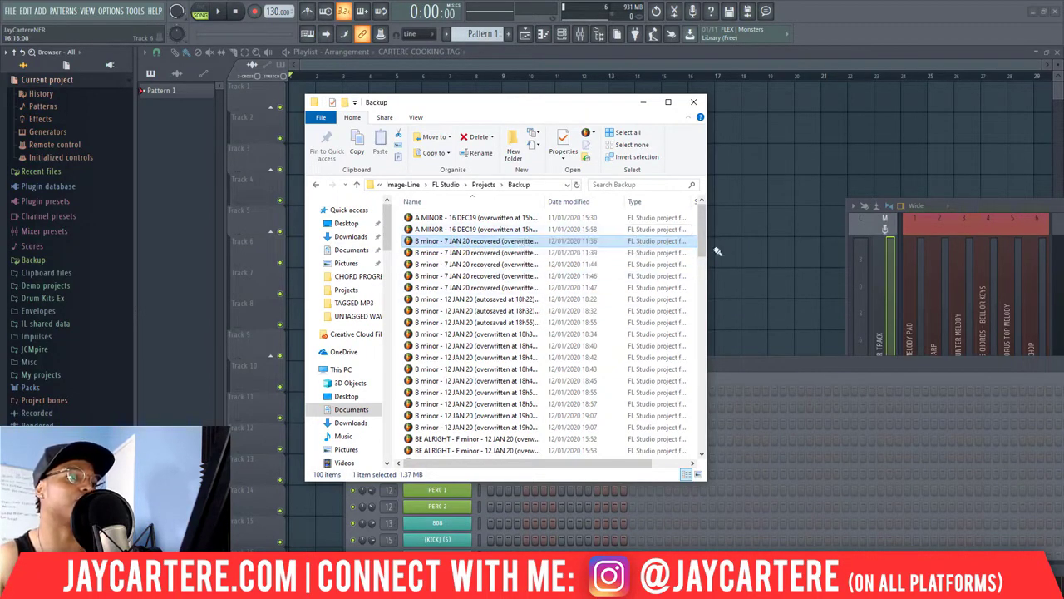
left_click_drag(701, 232, 704, 208)
Widen the Backup folder window and snap it to the right half of the screen
left_click_drag(589, 103, 588, 137)
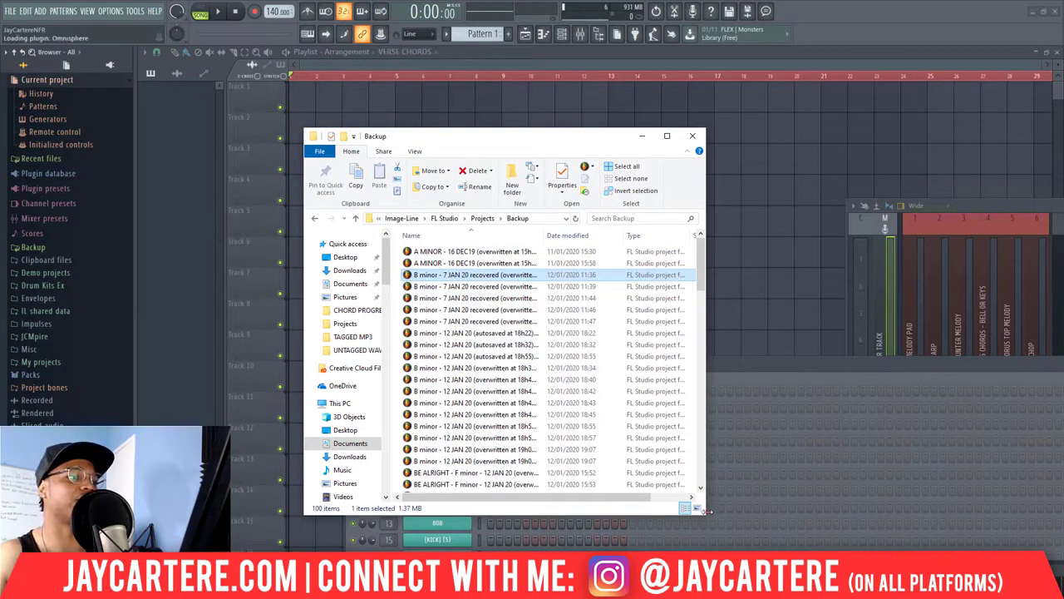
left_click_drag(705, 510, 782, 512)
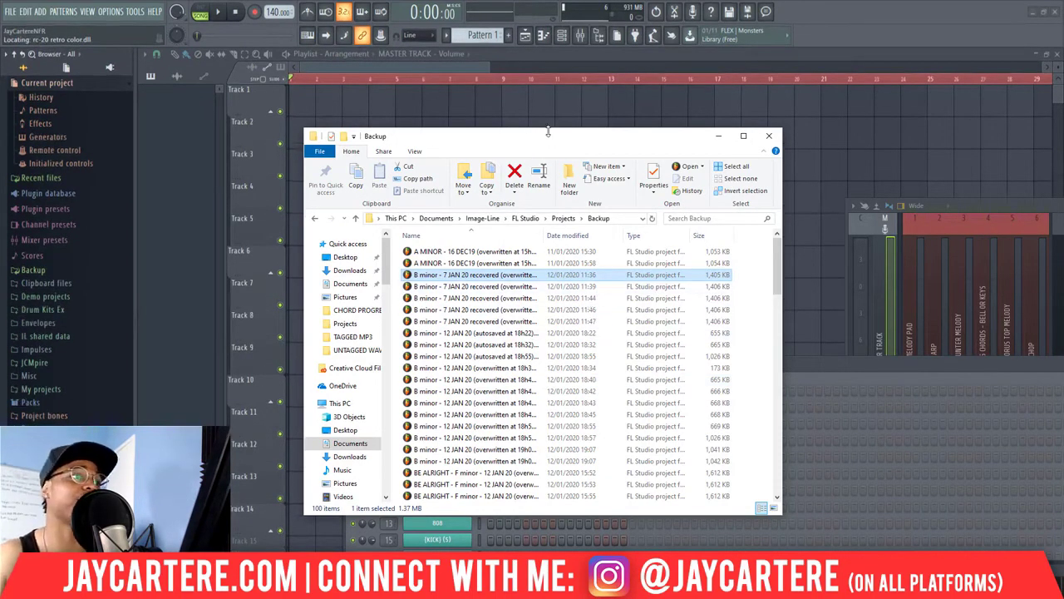
key("super+Right")
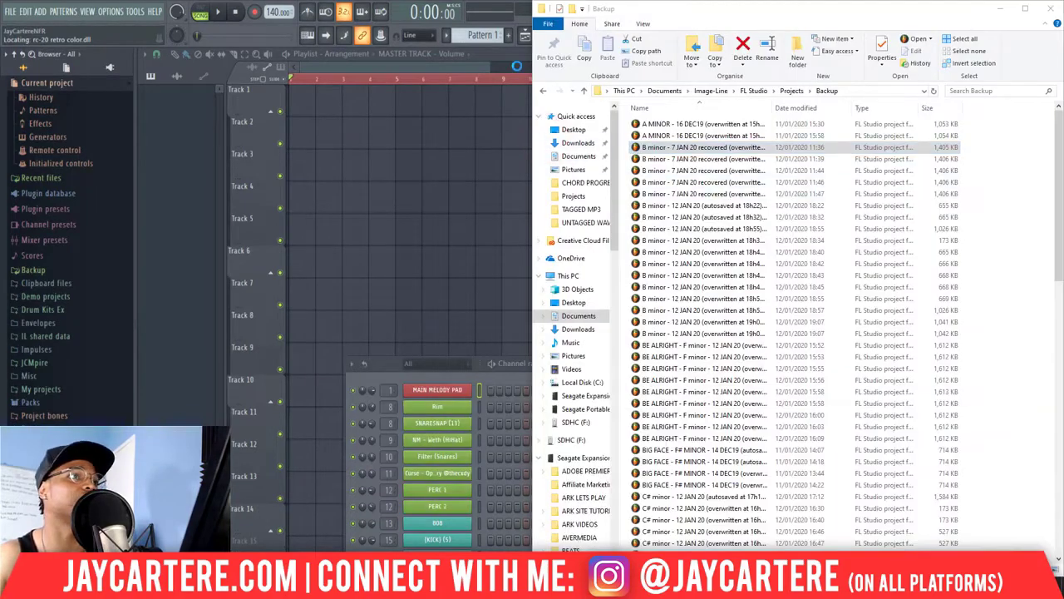
Dismiss the RC-20 Retro Color authorization warning and return to FL Studio with the browser minimized
key("alt+Tab")
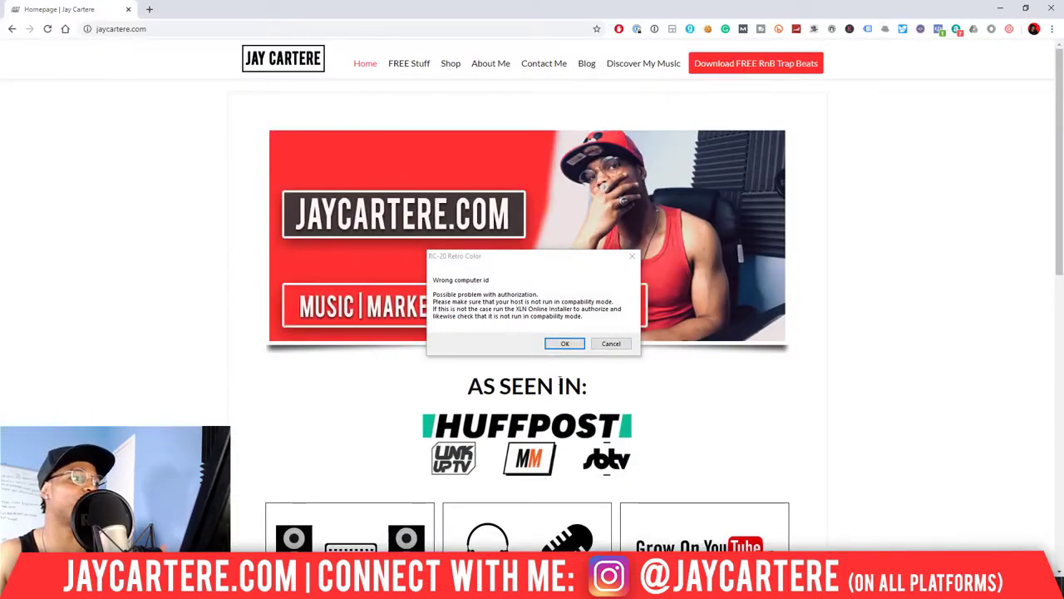
left_click(565, 344)
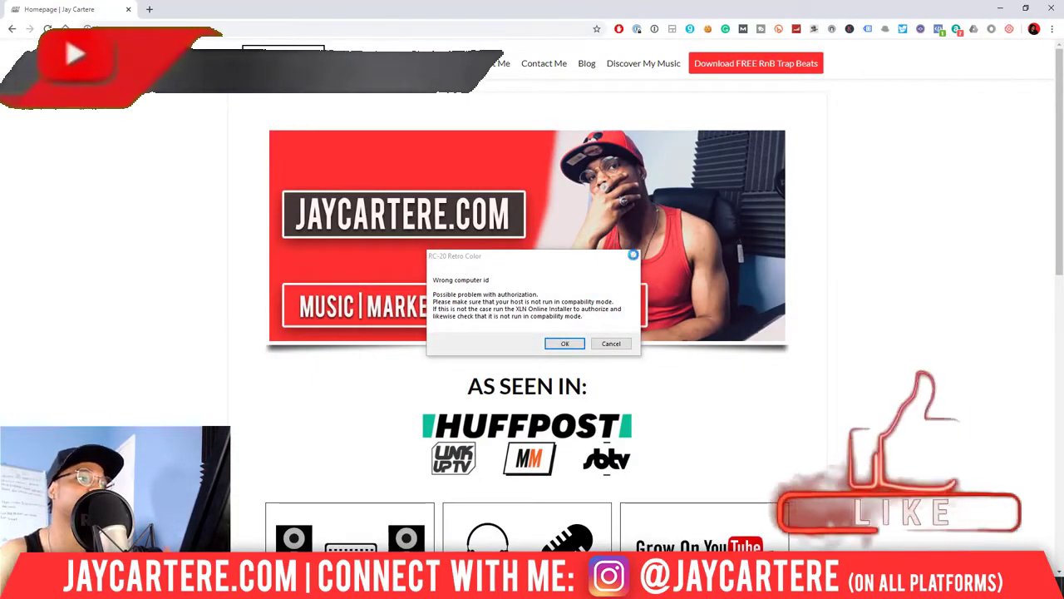
left_click(612, 344)
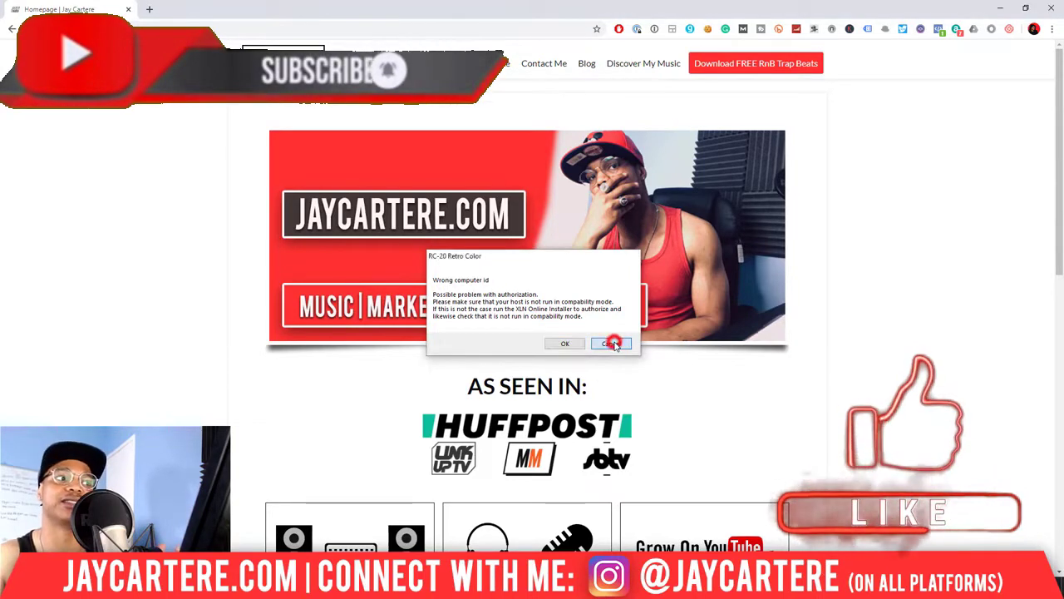
left_click(1000, 8)
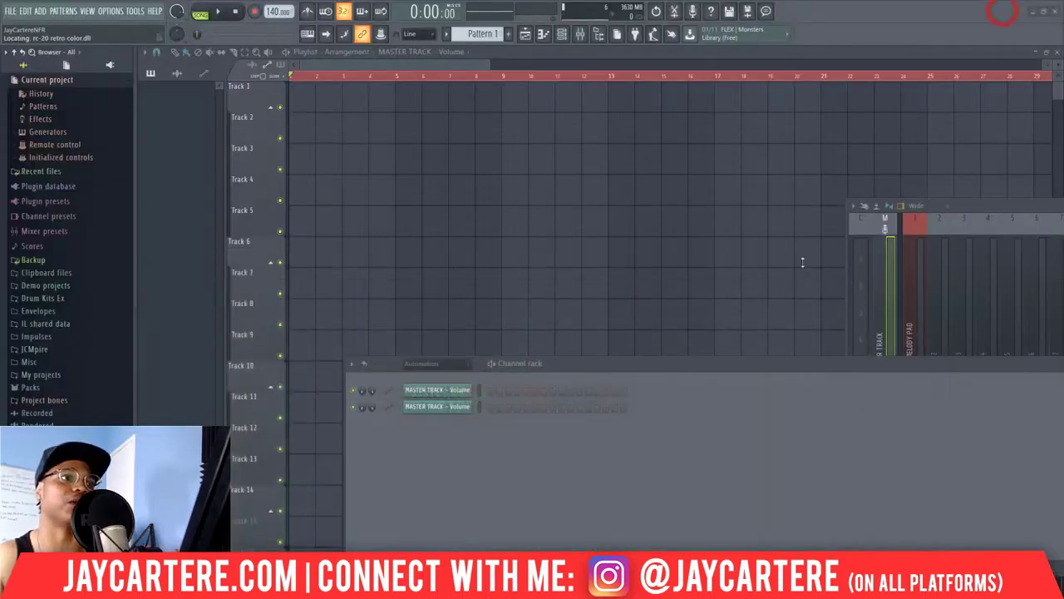
left_click(694, 368)
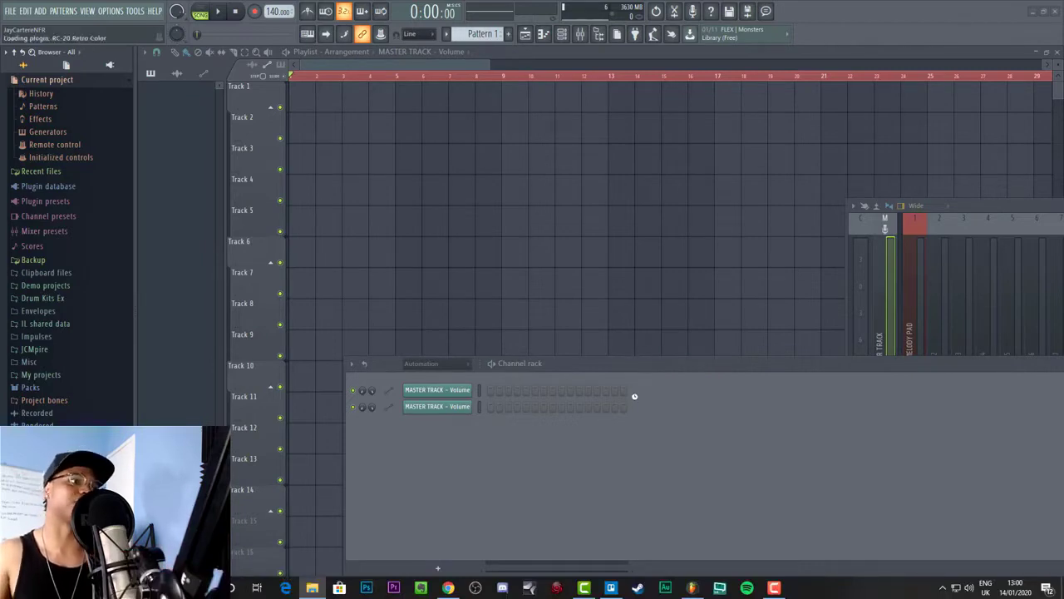
mouse_move(448, 587)
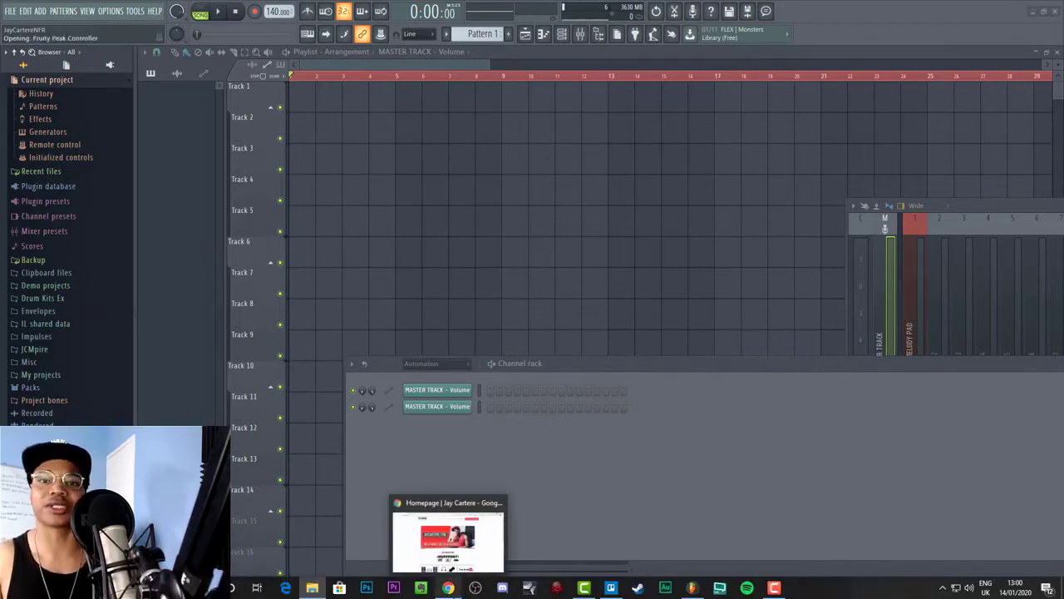